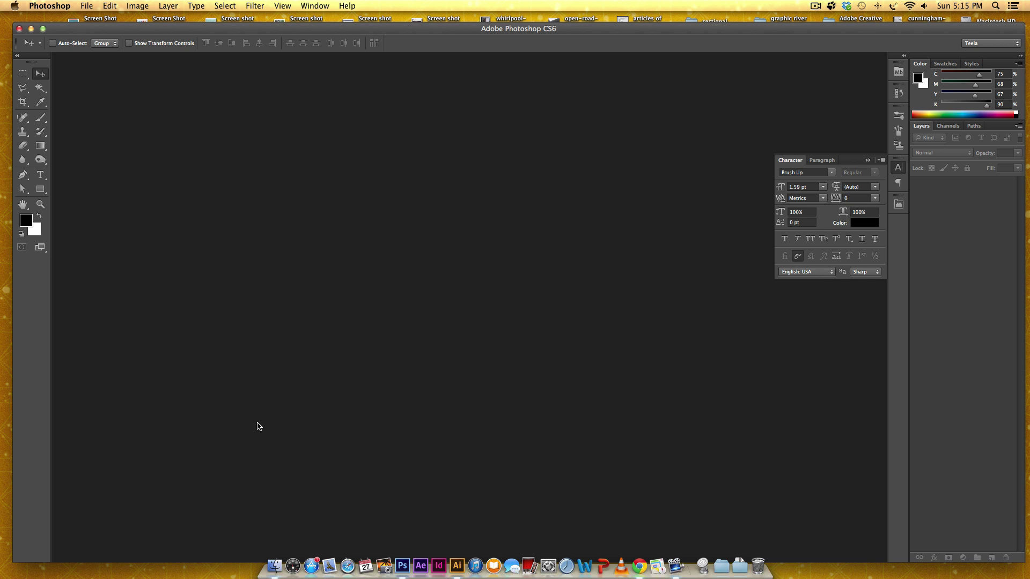
Drag cream.jpg from the 300dpi-scan folder in Finder onto Photoshop to open it
{"action": "left_click", "coordinate": [274, 565]}
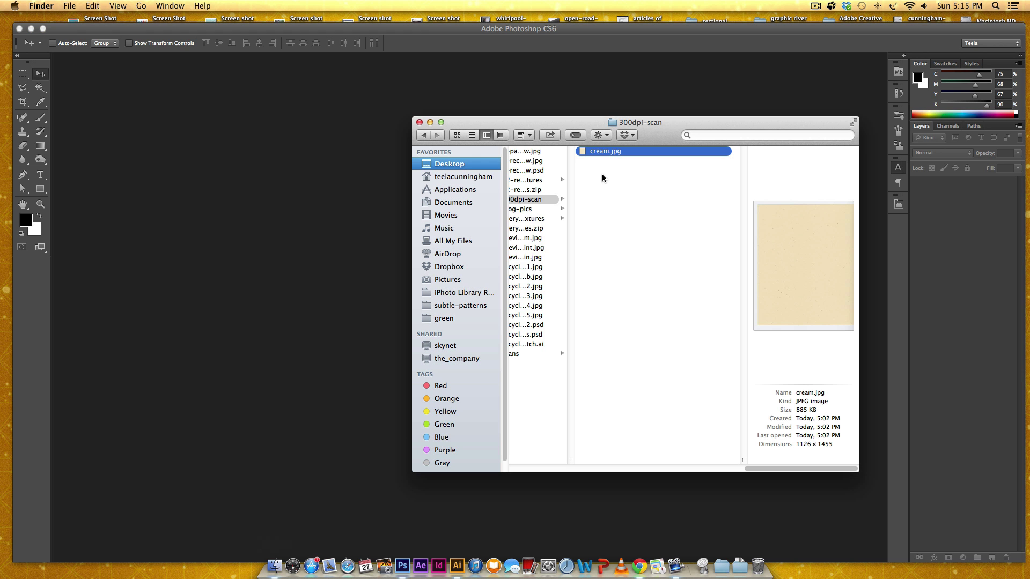
{"action": "left_click_drag", "start_coordinate": [602, 154], "coordinate": [403, 566]}
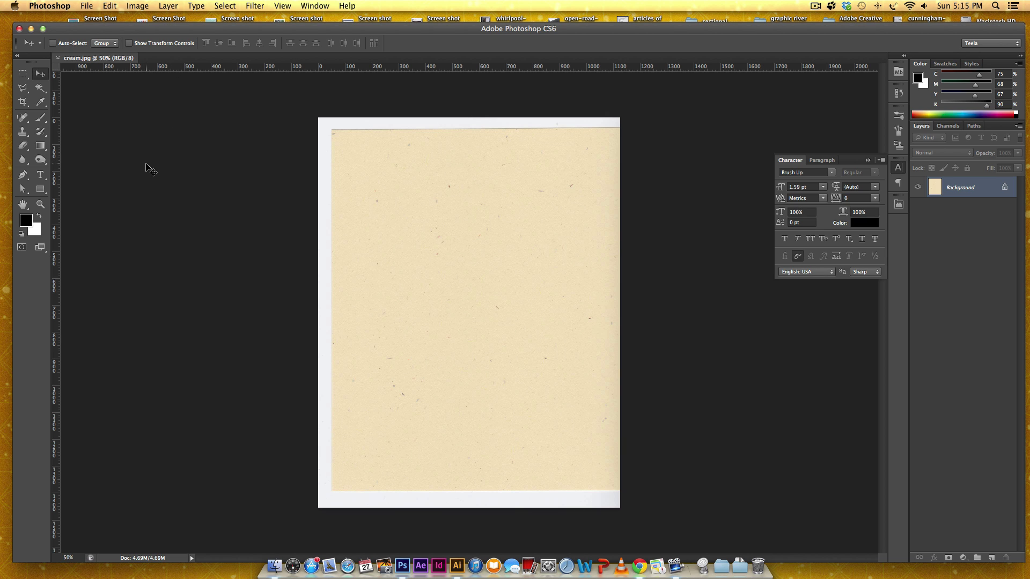
Check the image's pixel size and resolution in Image Size without changing anything
{"action": "left_click", "coordinate": [131, 5]}
{"action": "key", "text": "Return"}
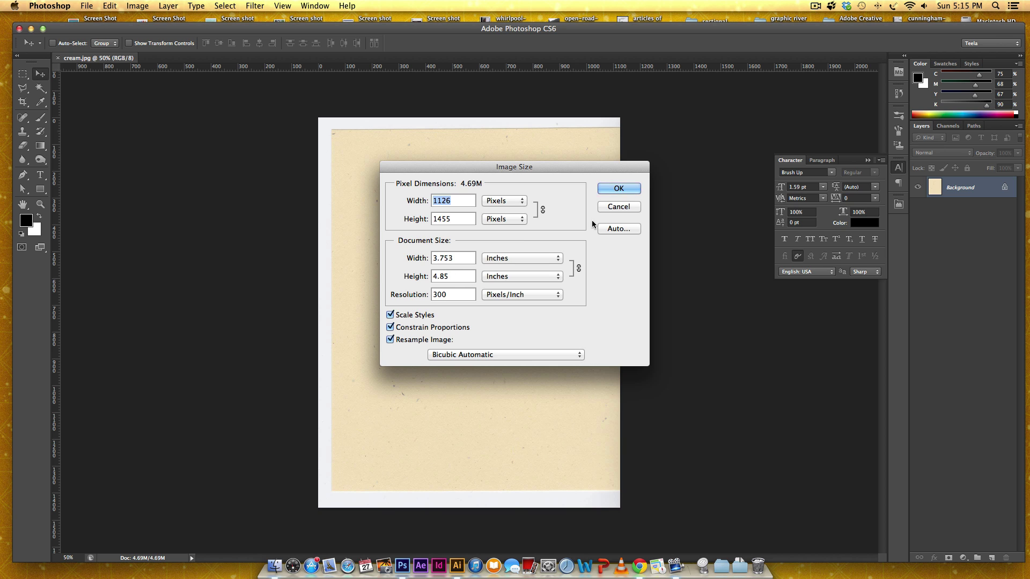
{"action": "left_click", "coordinate": [609, 208]}
Convert the image to CMYK Color, accepting the U.S. Web Coated (SWOP) v2 warning
{"action": "left_click", "coordinate": [137, 6]}
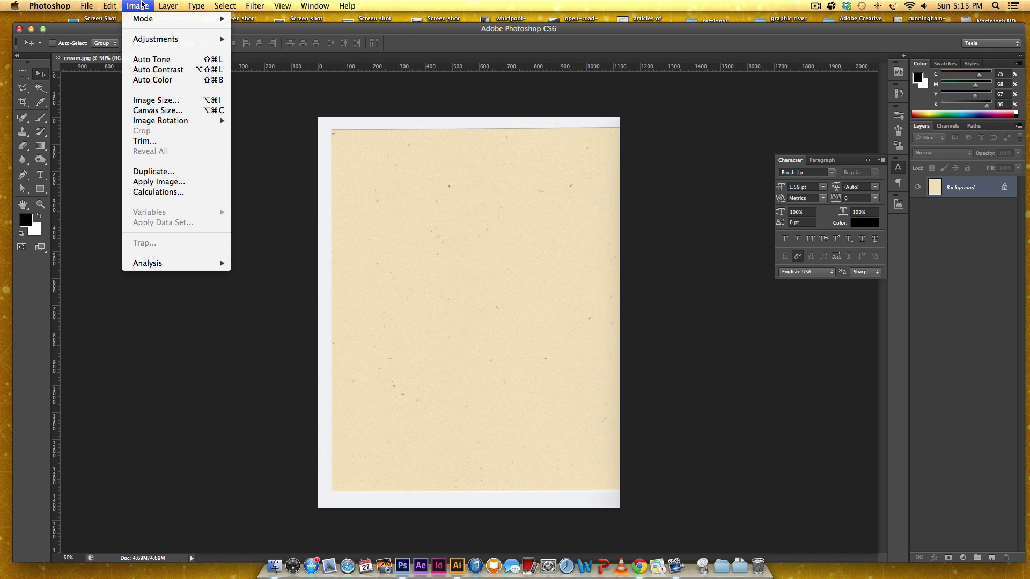
{"action": "mouse_move", "coordinate": [145, 20]}
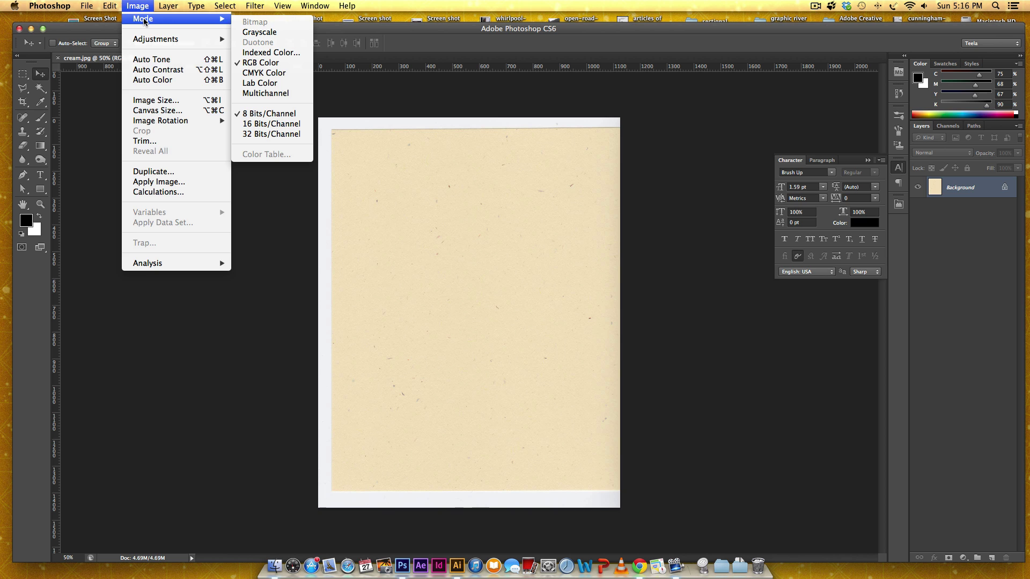
{"action": "left_click", "coordinate": [263, 73]}
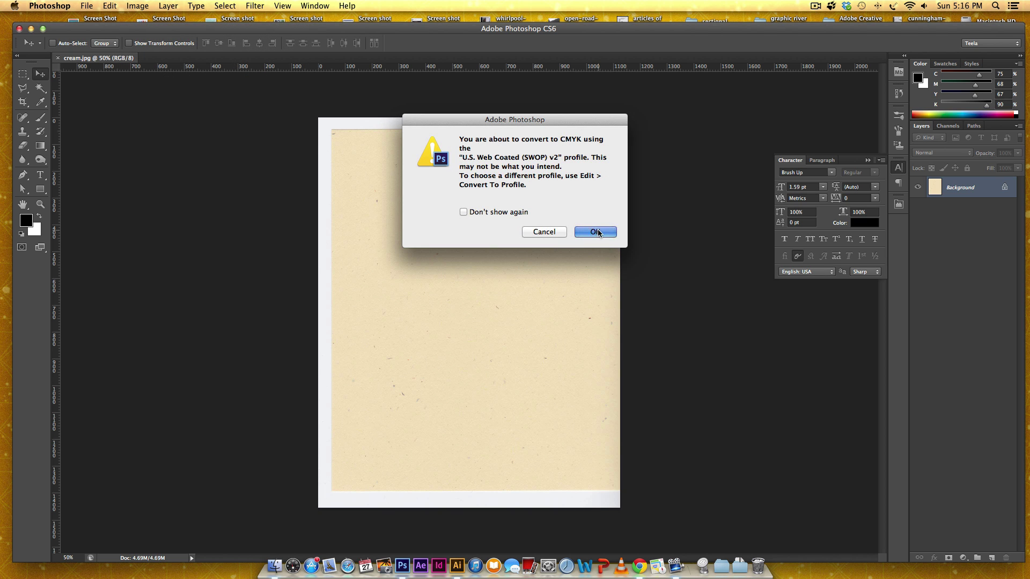
{"action": "key", "text": "Return"}
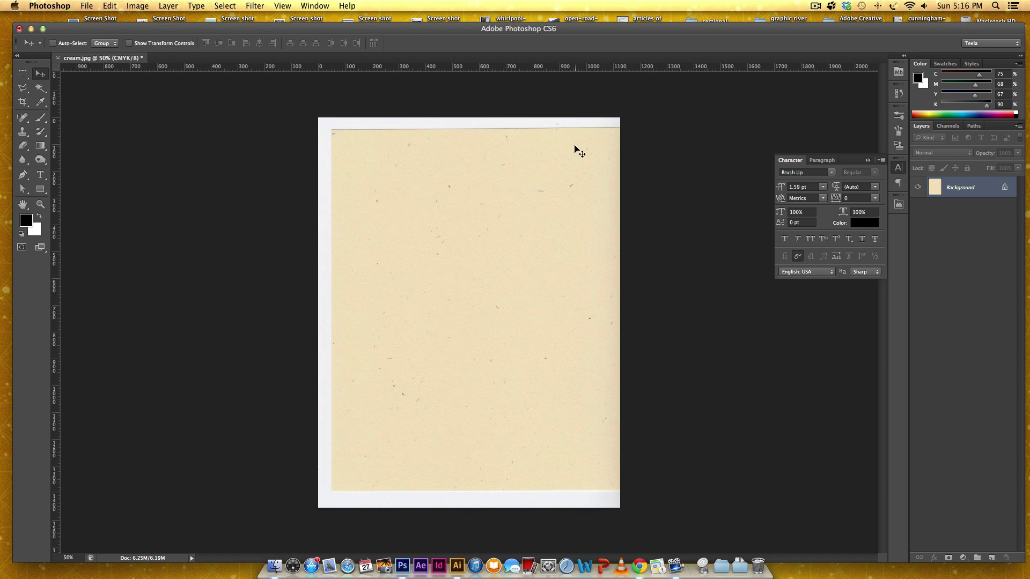
Crop the cream paper scan down to a square
{"action": "left_click", "coordinate": [22, 105]}
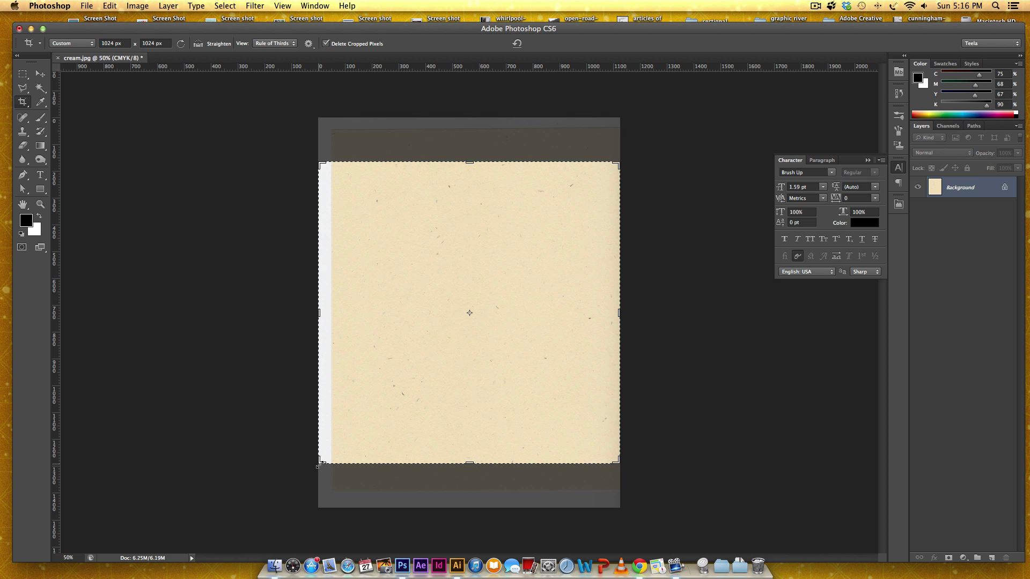
{"action": "mouse_move", "coordinate": [318, 465]}
{"action": "left_mouse_down"}
{"action": "mouse_move", "coordinate": [361, 422]}
{"action": "mouse_move", "coordinate": [338, 460]}
{"action": "left_mouse_up"}
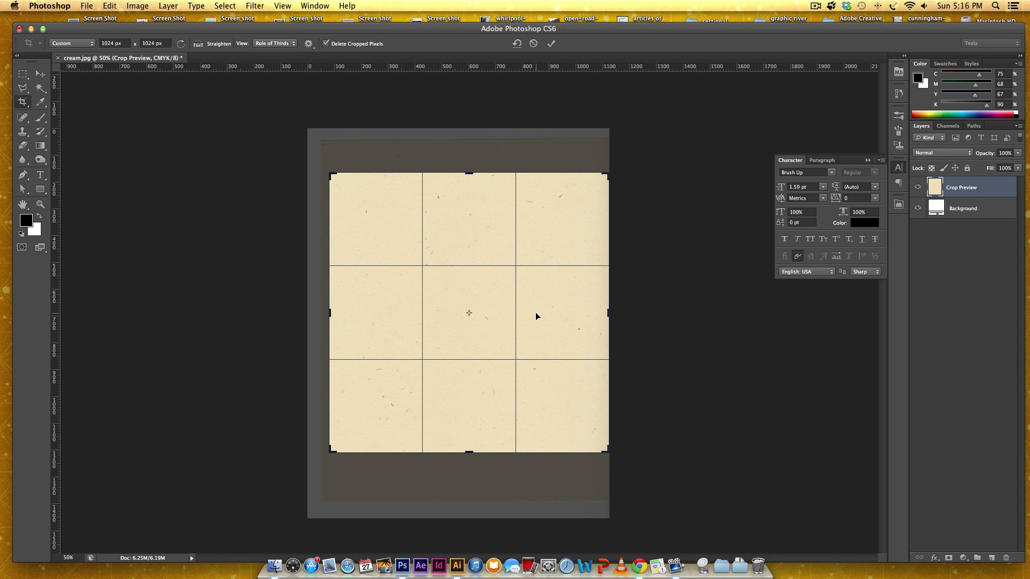
{"action": "key", "text": "Return"}
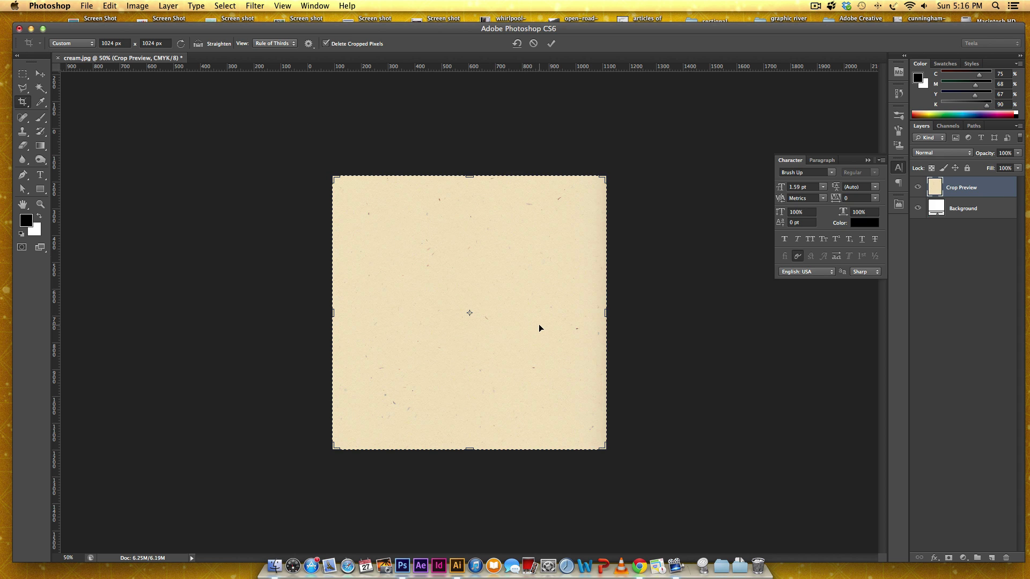
{"action": "key", "text": "v"}
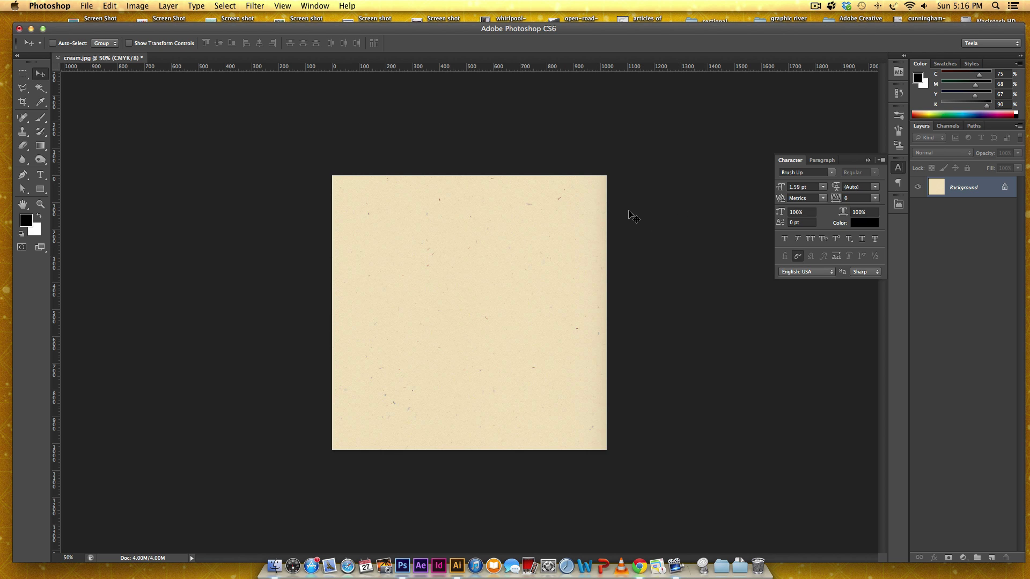
Define the cropped paper as a pattern named cream1.jpg
{"action": "left_click", "coordinate": [110, 6]}
{"action": "left_click", "coordinate": [142, 294]}
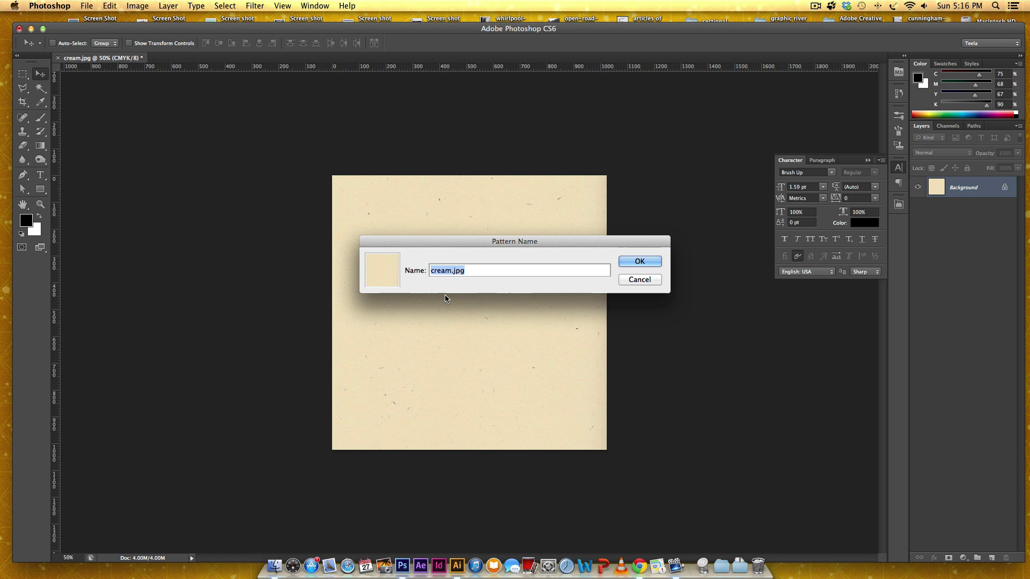
{"action": "left_click", "coordinate": [450, 271]}
{"action": "type", "text": "1"}
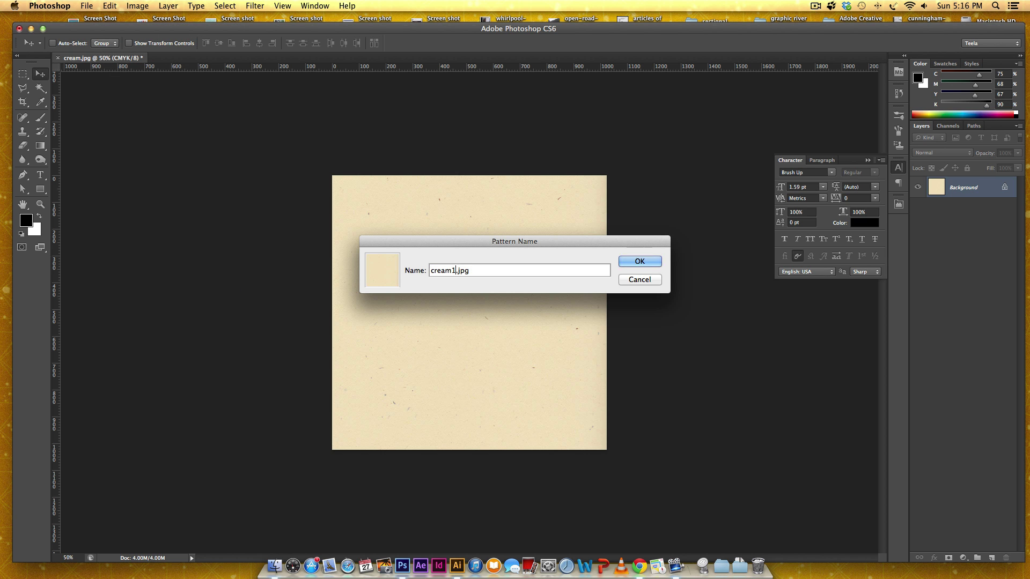
{"action": "left_click", "coordinate": [629, 264]}
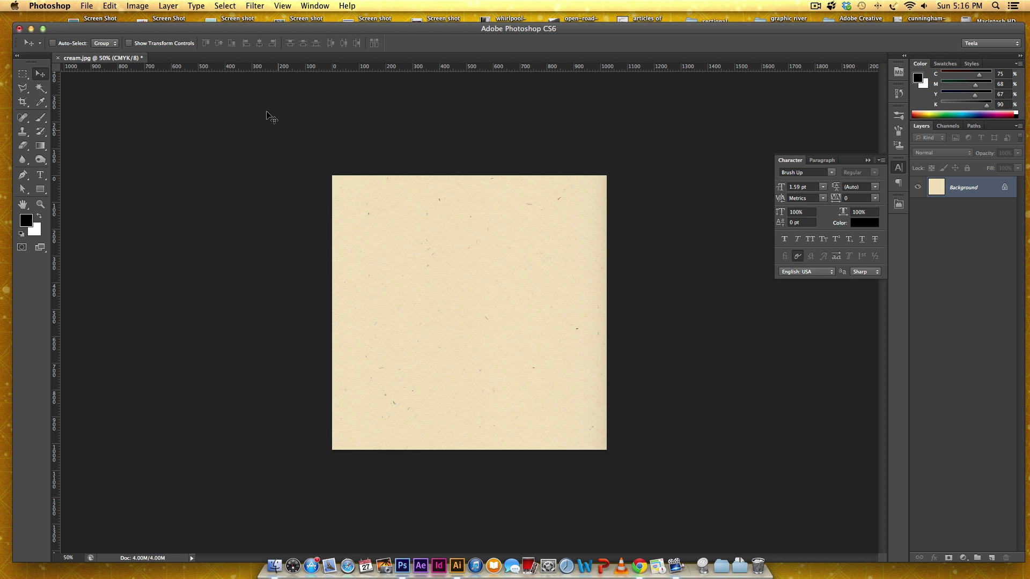
Create a new document 5 inches wide and 5 inches high at 300 ppi
{"action": "left_click", "coordinate": [85, 6]}
{"action": "left_click", "coordinate": [90, 18]}
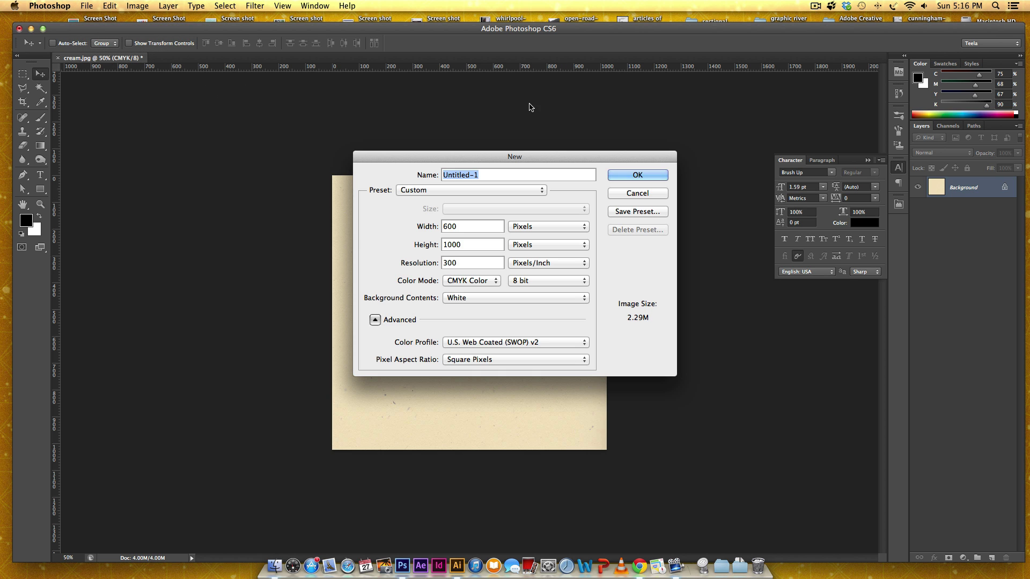
{"action": "left_click", "coordinate": [535, 228]}
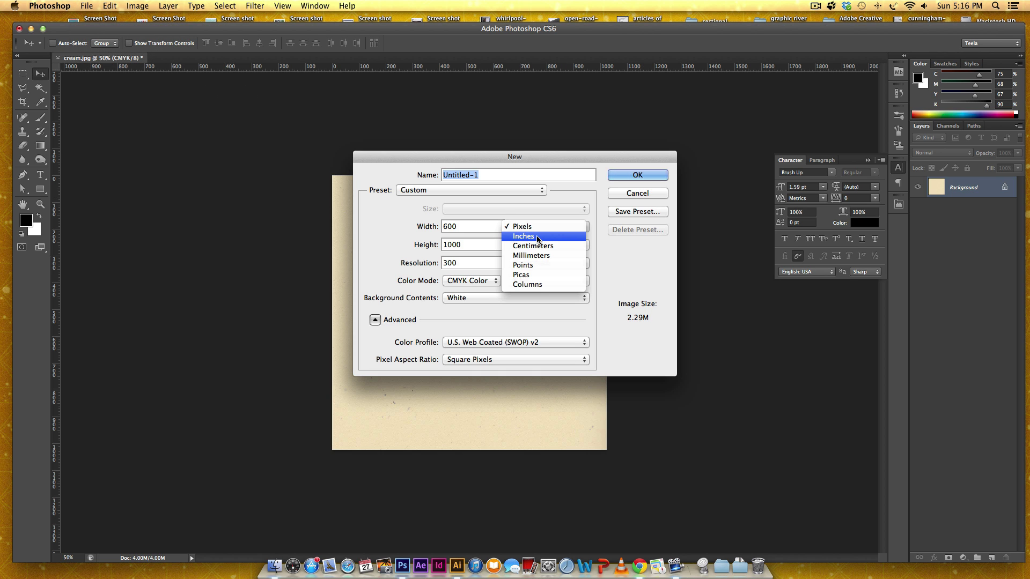
{"action": "left_click", "coordinate": [537, 236]}
{"action": "type", "text": "5"}
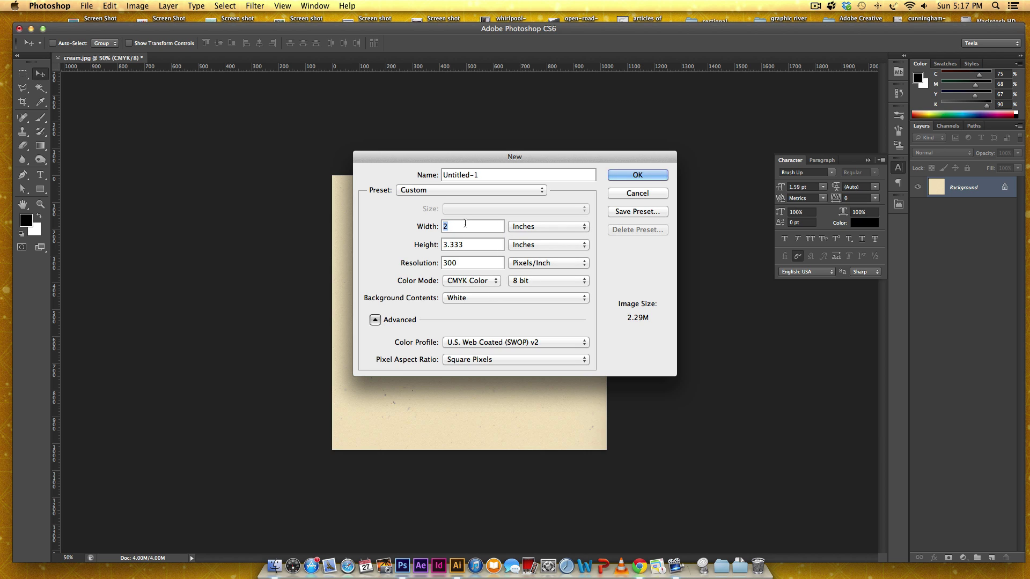
{"action": "key", "text": "Tab"}
{"action": "type", "text": "5"}
{"action": "left_click", "coordinate": [664, 173]}
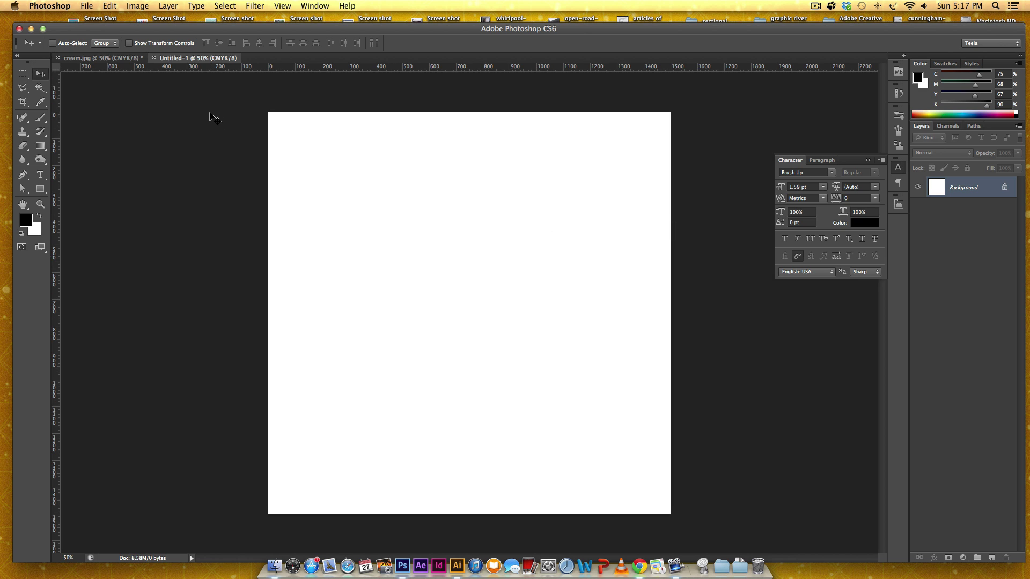
Unlock the background as Layer 0, preview a 53% cream pattern overlay, cancel it, and return to cream.jpg
{"action": "double_click", "coordinate": [986, 191]}
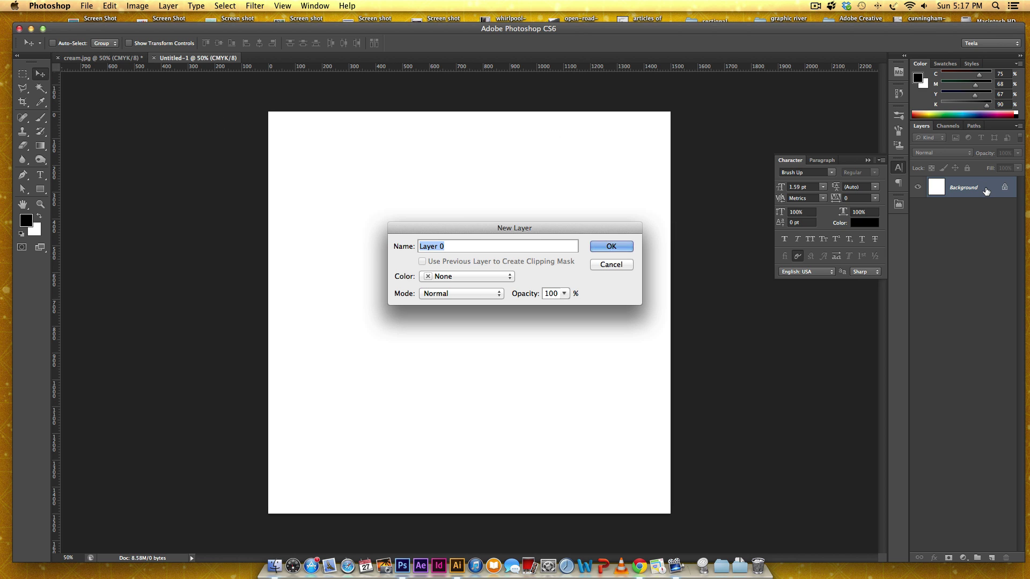
{"action": "key", "text": "Return"}
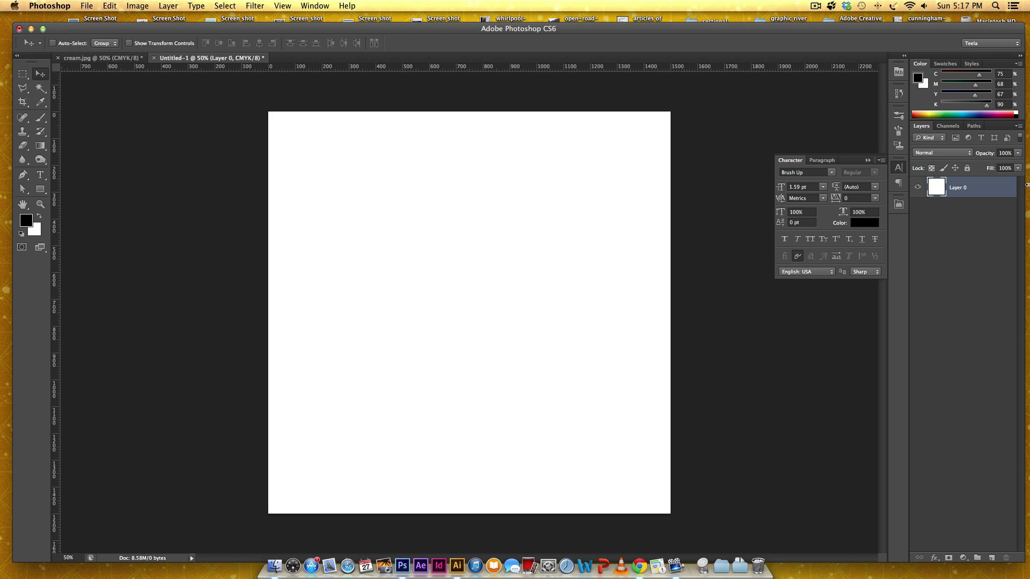
{"action": "double_click", "coordinate": [996, 196]}
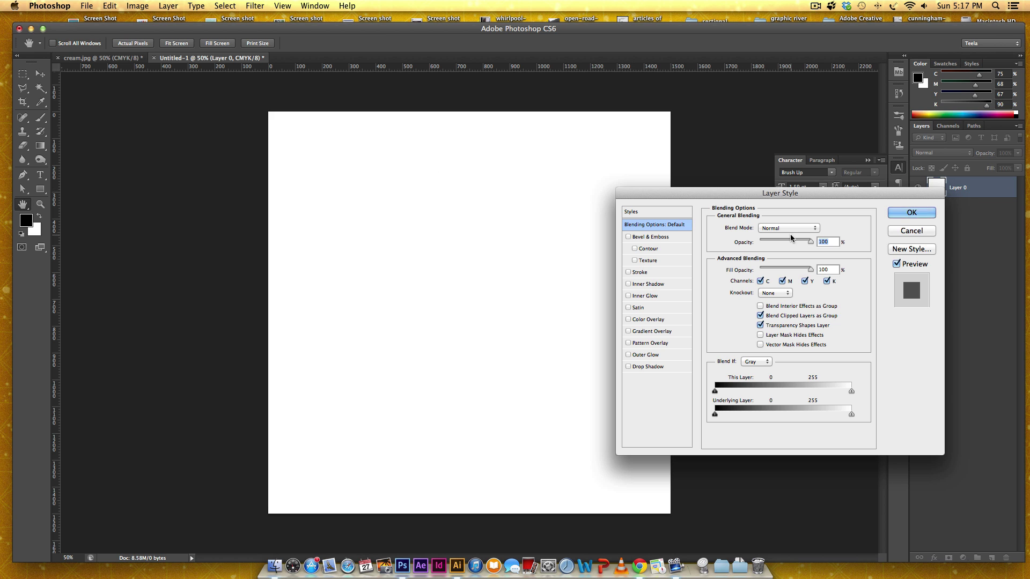
{"action": "left_click", "coordinate": [638, 343]}
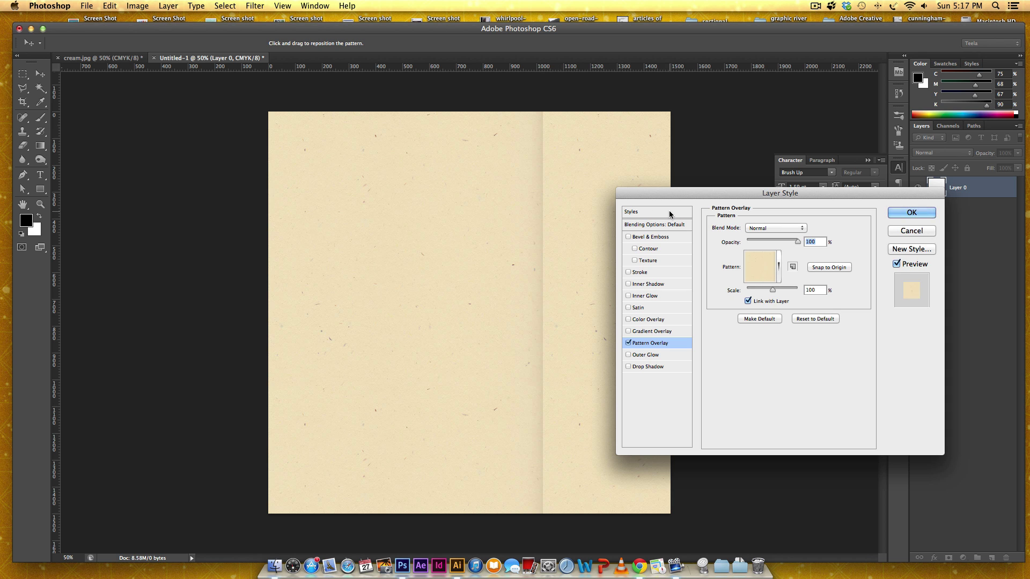
{"action": "left_click_drag", "start_coordinate": [687, 194], "coordinate": [707, 156]}
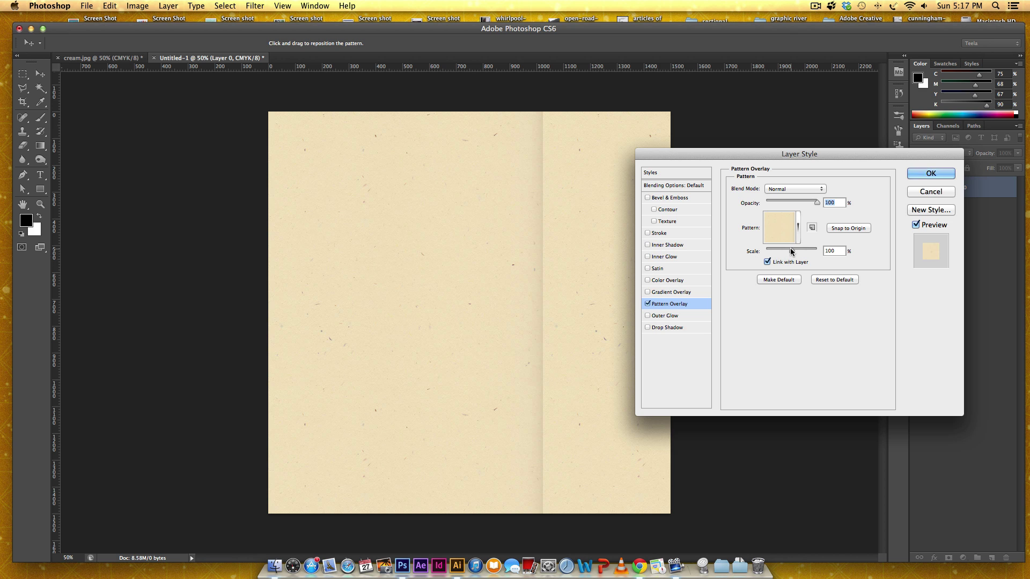
{"action": "left_click_drag", "start_coordinate": [791, 250], "coordinate": [779, 248]}
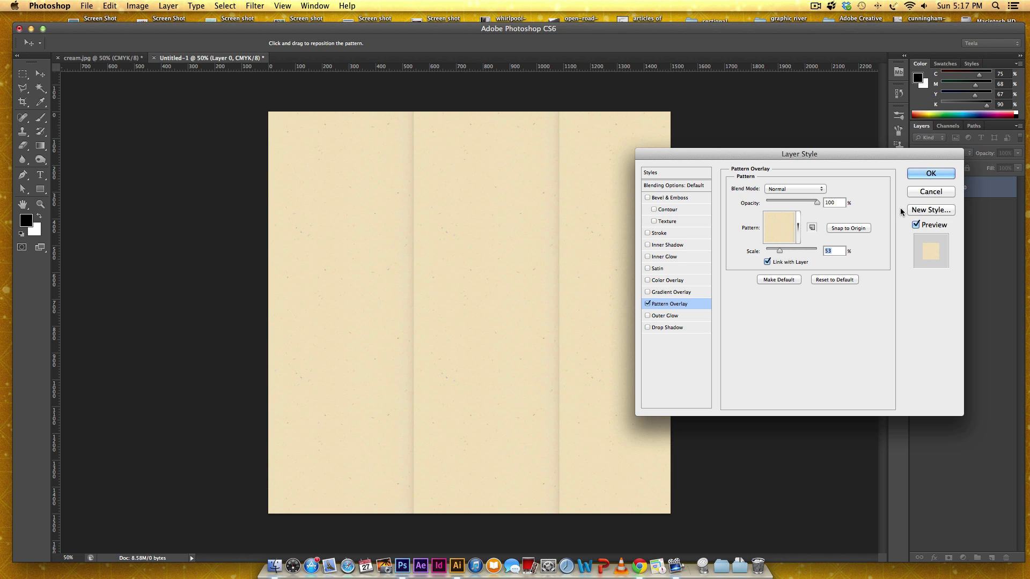
{"action": "left_click", "coordinate": [945, 195]}
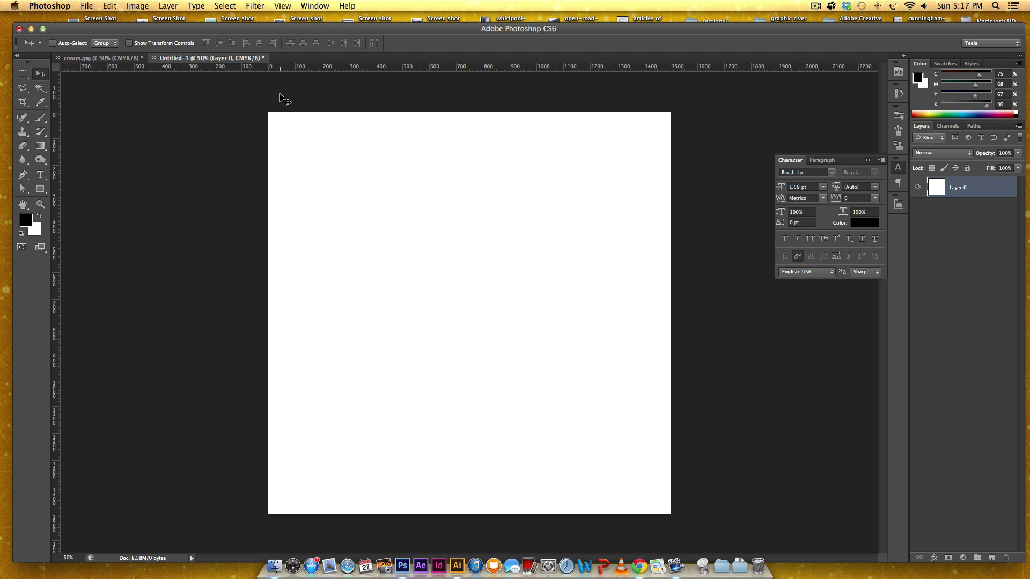
{"action": "left_click", "coordinate": [90, 58]}
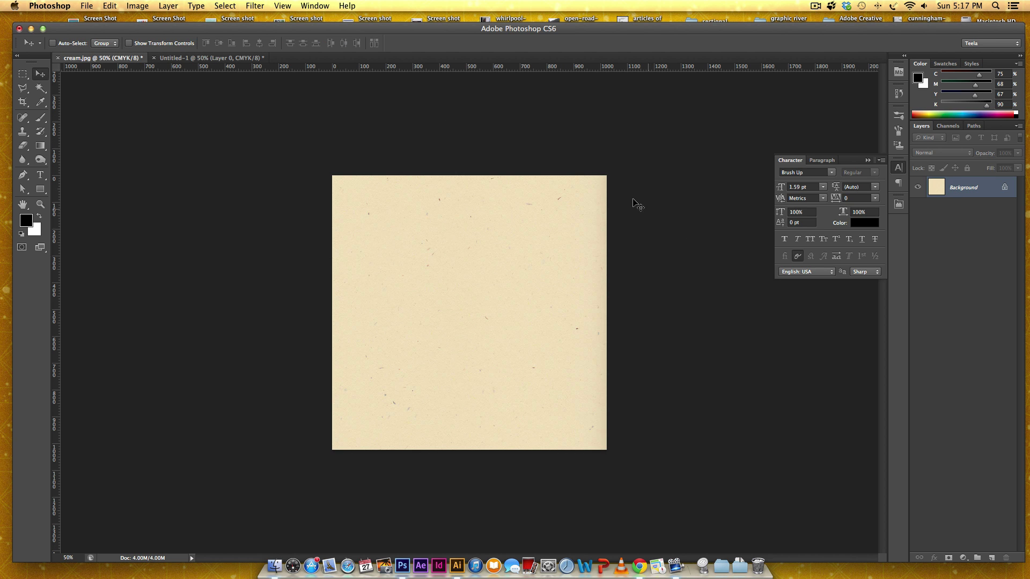
Set the Offset filter to −297 px horizontal and +450 px vertical with Wrap Around
{"action": "left_click", "coordinate": [254, 6]}
{"action": "mouse_move", "coordinate": [333, 212]}
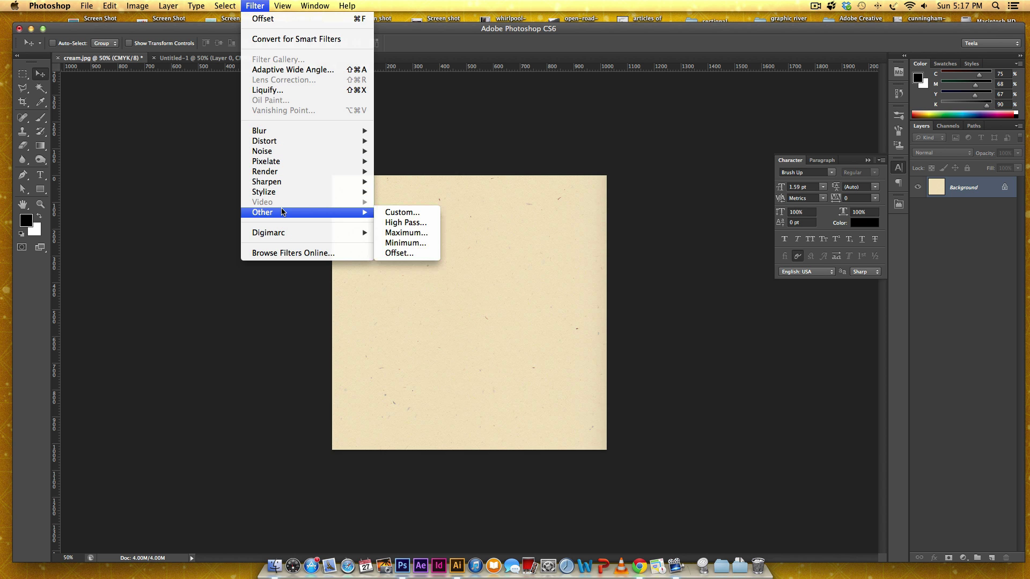
{"action": "left_click", "coordinate": [427, 254]}
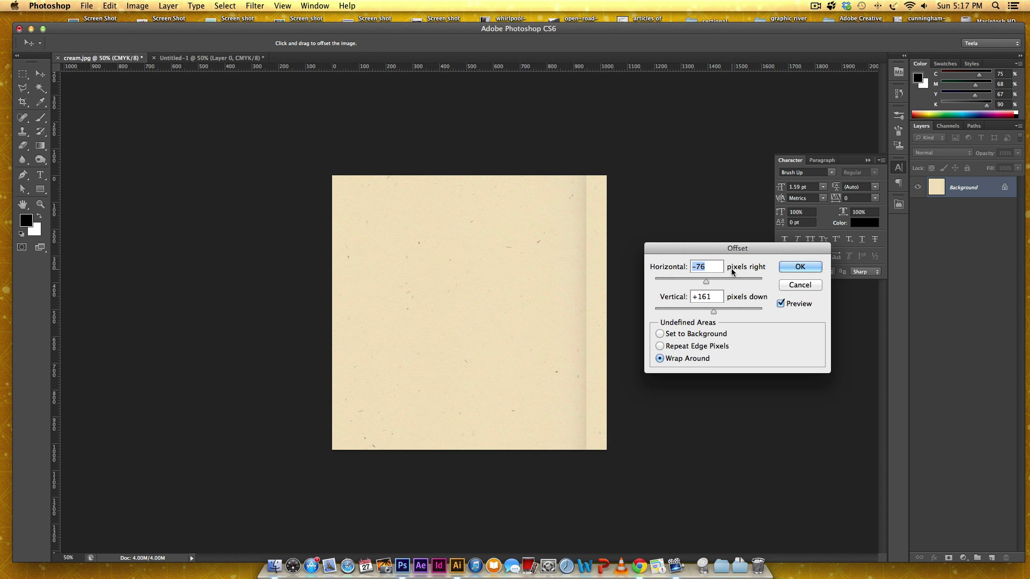
{"action": "left_click_drag", "start_coordinate": [724, 249], "coordinate": [721, 222]}
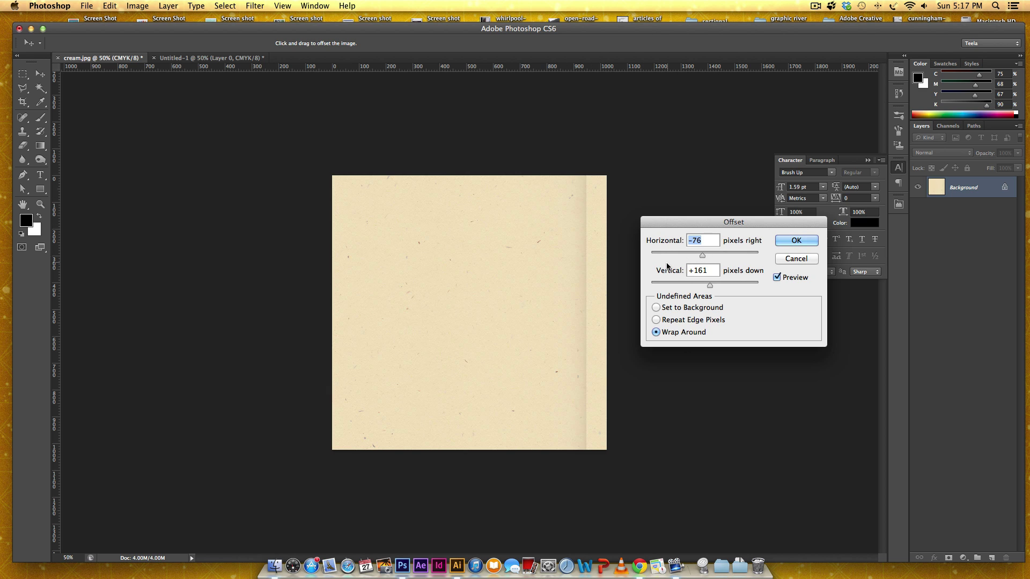
{"action": "left_click_drag", "start_coordinate": [702, 254], "coordinate": [694, 252]}
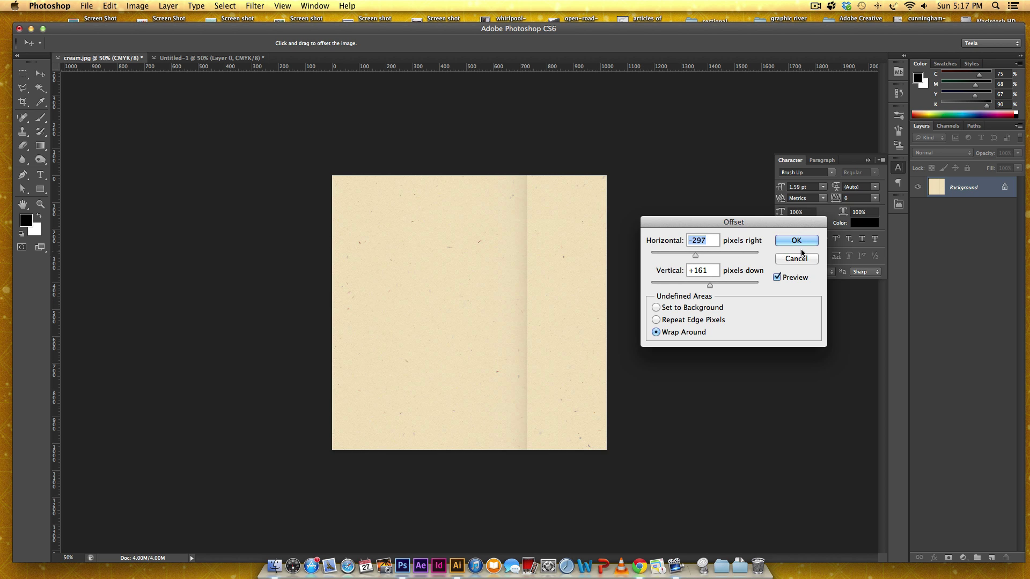
{"action": "left_click_drag", "start_coordinate": [710, 284], "coordinate": [718, 285]}
Apply the offset, convert the Background to Layer 0, and select the Clone Stamp tool
{"action": "left_click", "coordinate": [796, 241]}
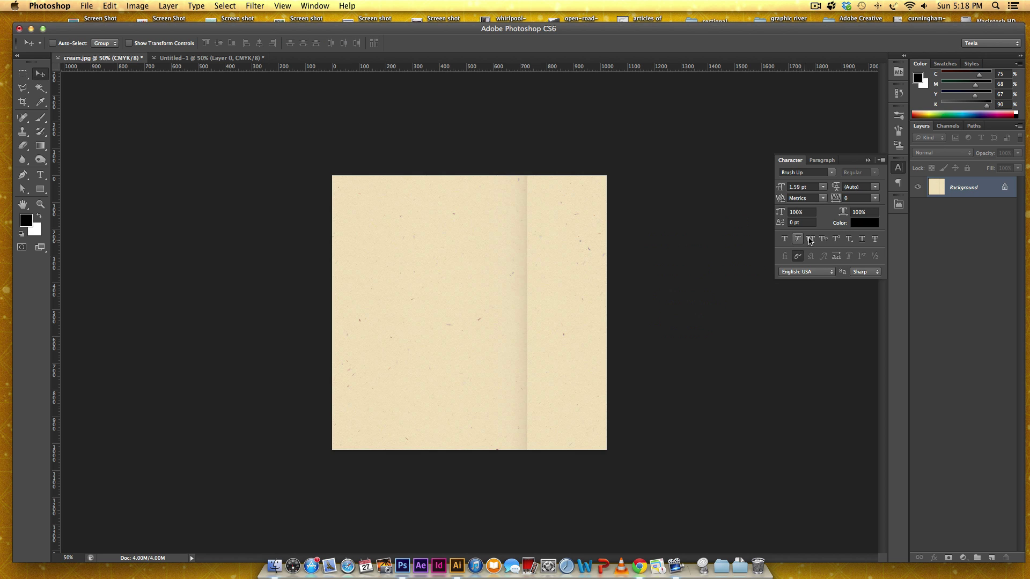
{"action": "double_click", "coordinate": [984, 190]}
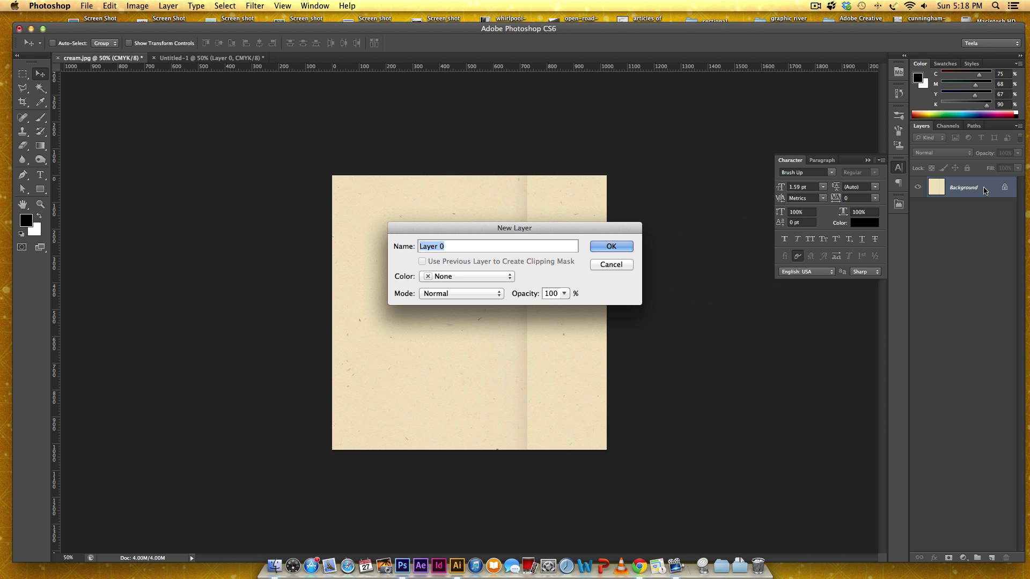
{"action": "key", "text": "Return"}
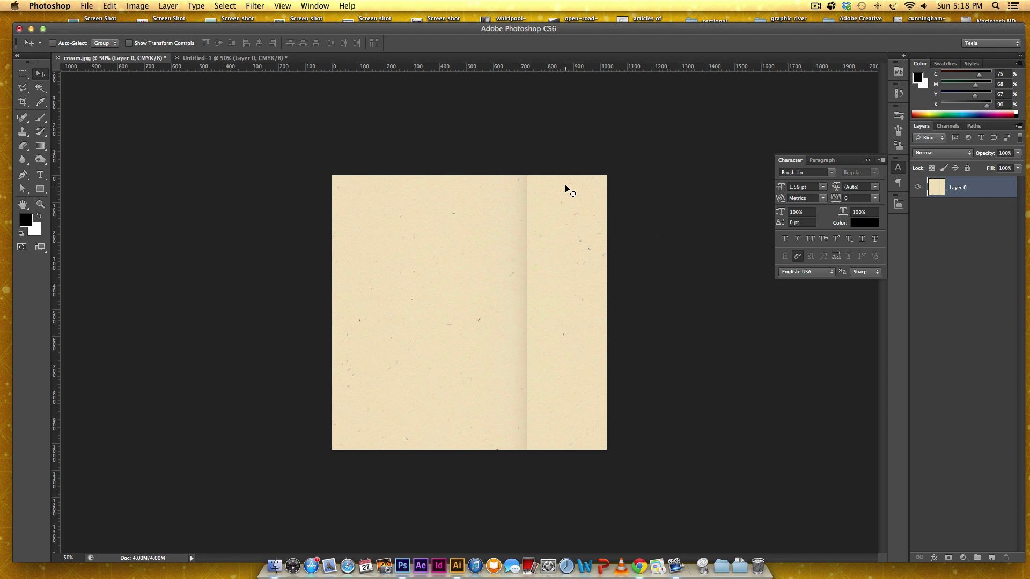
{"action": "key", "text": "s"}
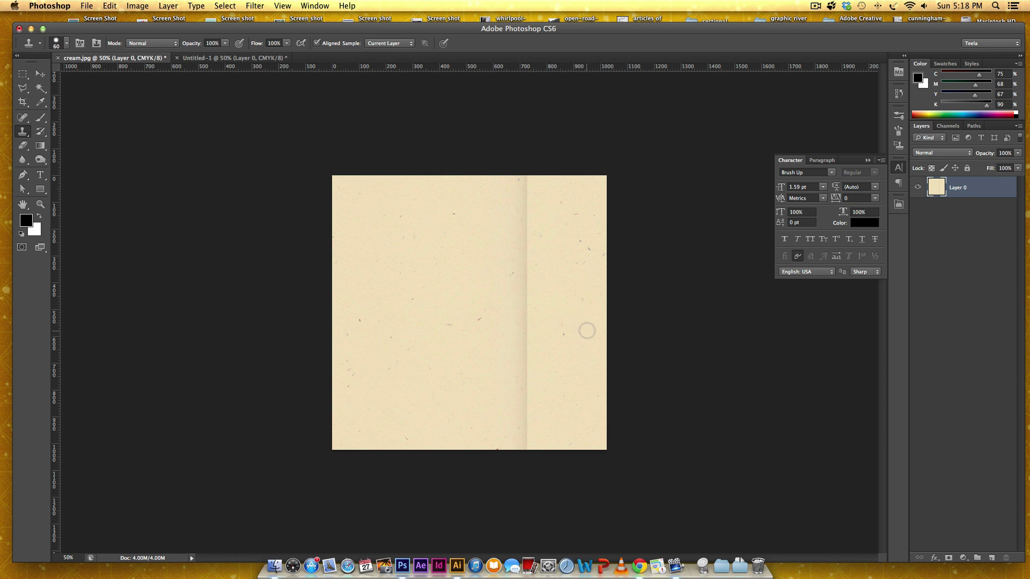
Clone clean paper over the vertical seam from the top edge to the bottom edge
{"action": "mouse_move", "coordinate": [527, 193]}
{"action": "left_mouse_down"}
{"action": "mouse_move", "coordinate": [526, 175]}
{"action": "mouse_move", "coordinate": [522, 198]}
{"action": "mouse_move", "coordinate": [517, 177]}
{"action": "mouse_move", "coordinate": [522, 267]}
{"action": "mouse_move", "coordinate": [510, 209]}
{"action": "mouse_move", "coordinate": [526, 184]}
{"action": "mouse_move", "coordinate": [531, 259]}
{"action": "mouse_move", "coordinate": [520, 270]}
{"action": "mouse_move", "coordinate": [513, 255]}
{"action": "mouse_move", "coordinate": [531, 265]}
{"action": "left_mouse_up"}
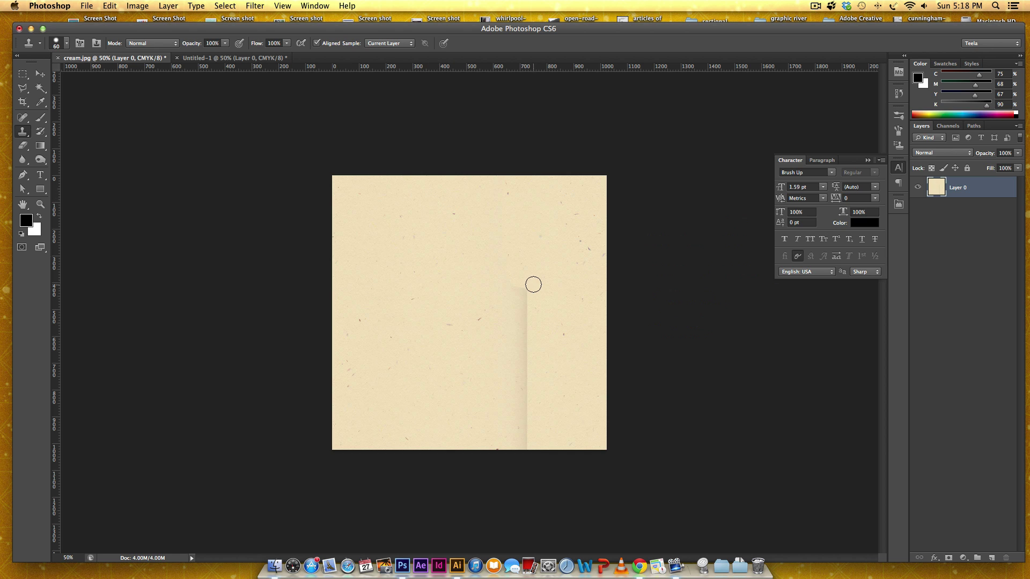
{"action": "mouse_move", "coordinate": [533, 284]}
{"action": "left_mouse_down"}
{"action": "mouse_move", "coordinate": [526, 324]}
{"action": "mouse_move", "coordinate": [511, 296]}
{"action": "mouse_move", "coordinate": [509, 310]}
{"action": "mouse_move", "coordinate": [497, 297]}
{"action": "mouse_move", "coordinate": [521, 318]}
{"action": "mouse_move", "coordinate": [526, 361]}
{"action": "mouse_move", "coordinate": [517, 328]}
{"action": "mouse_move", "coordinate": [513, 361]}
{"action": "mouse_move", "coordinate": [497, 363]}
{"action": "mouse_move", "coordinate": [523, 364]}
{"action": "mouse_move", "coordinate": [510, 400]}
{"action": "left_mouse_up"}
{"action": "left_click", "coordinate": [543, 222], "text": "alt"}
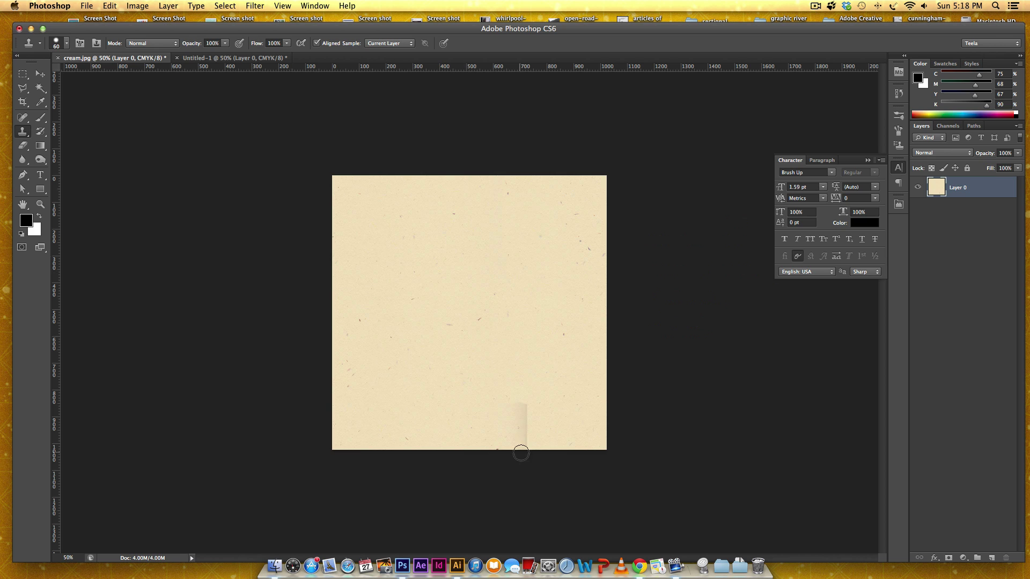
{"action": "mouse_move", "coordinate": [521, 454]}
{"action": "left_mouse_down"}
{"action": "mouse_move", "coordinate": [524, 402]}
{"action": "mouse_move", "coordinate": [511, 421]}
{"action": "mouse_move", "coordinate": [525, 442]}
{"action": "mouse_move", "coordinate": [507, 428]}
{"action": "mouse_move", "coordinate": [509, 406]}
{"action": "mouse_move", "coordinate": [539, 383]}
{"action": "left_mouse_up"}
{"action": "left_click", "coordinate": [537, 404], "text": "alt"}
{"action": "key", "text": "v"}
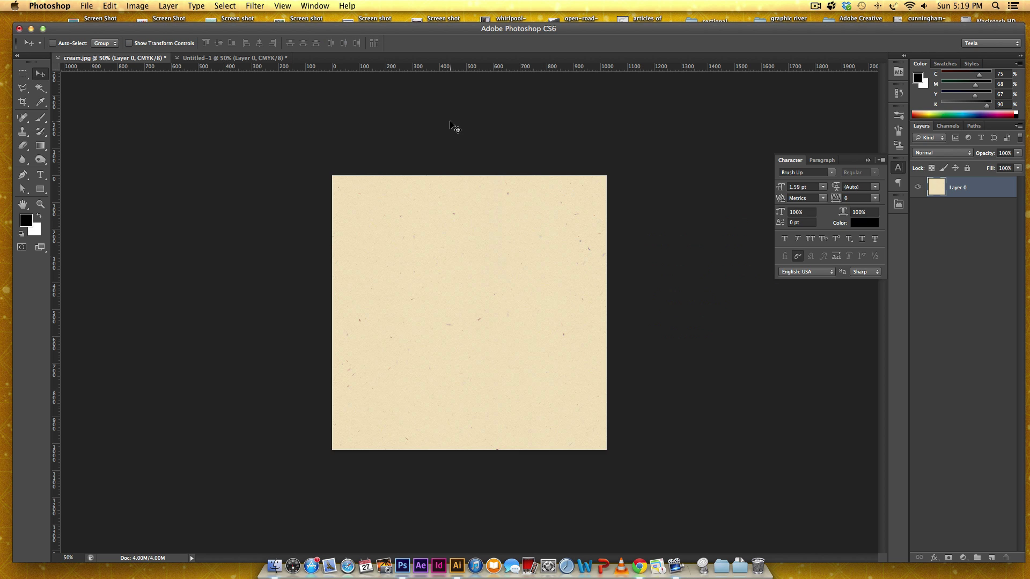
Re-apply the Offset filter with a new horizontal shift to confirm no seam remains
{"action": "left_click", "coordinate": [256, 5]}
{"action": "mouse_move", "coordinate": [295, 213]}
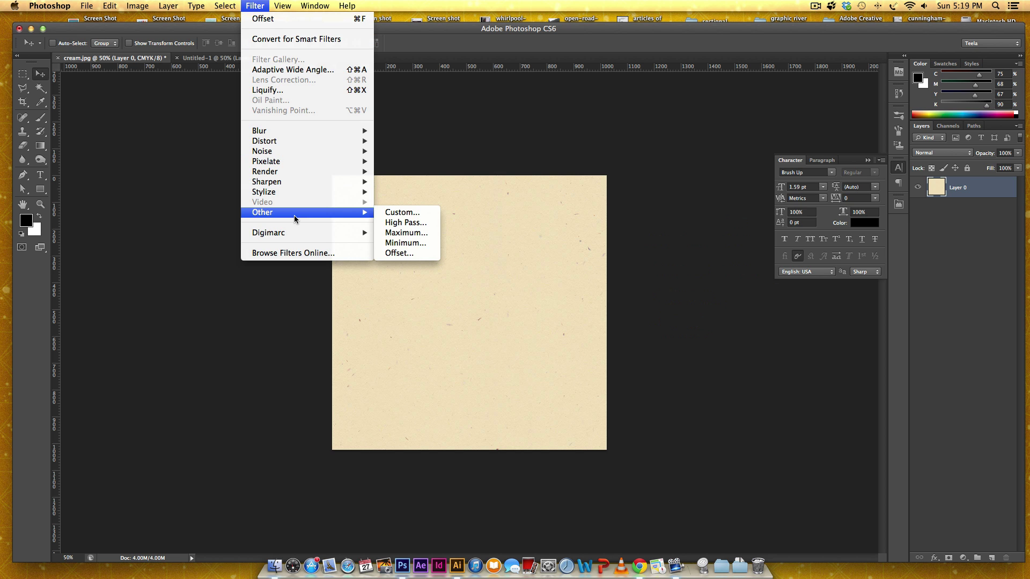
{"action": "left_click", "coordinate": [433, 255]}
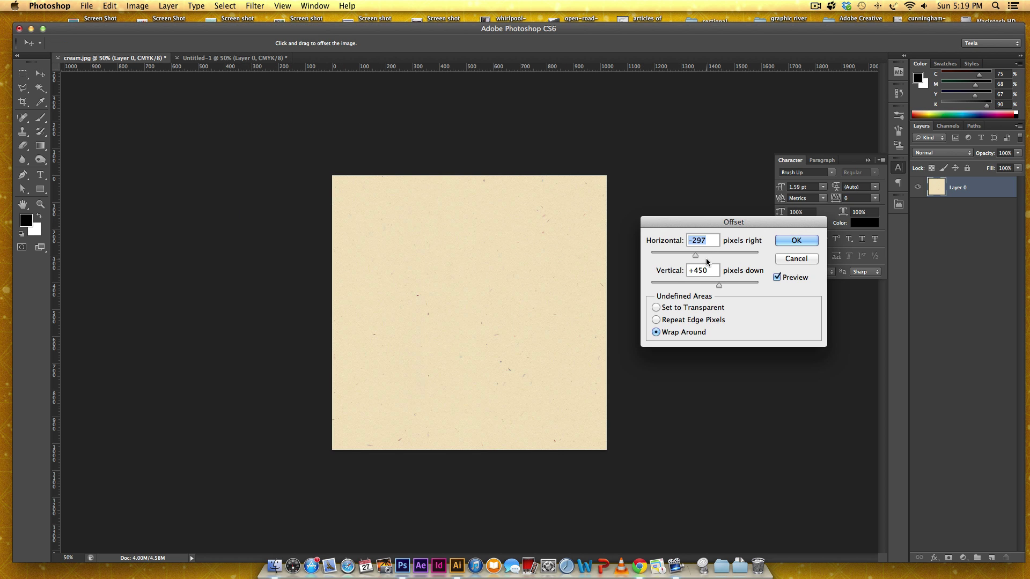
{"action": "left_click_drag", "start_coordinate": [701, 256], "coordinate": [727, 290]}
{"action": "left_click", "coordinate": [795, 240]}
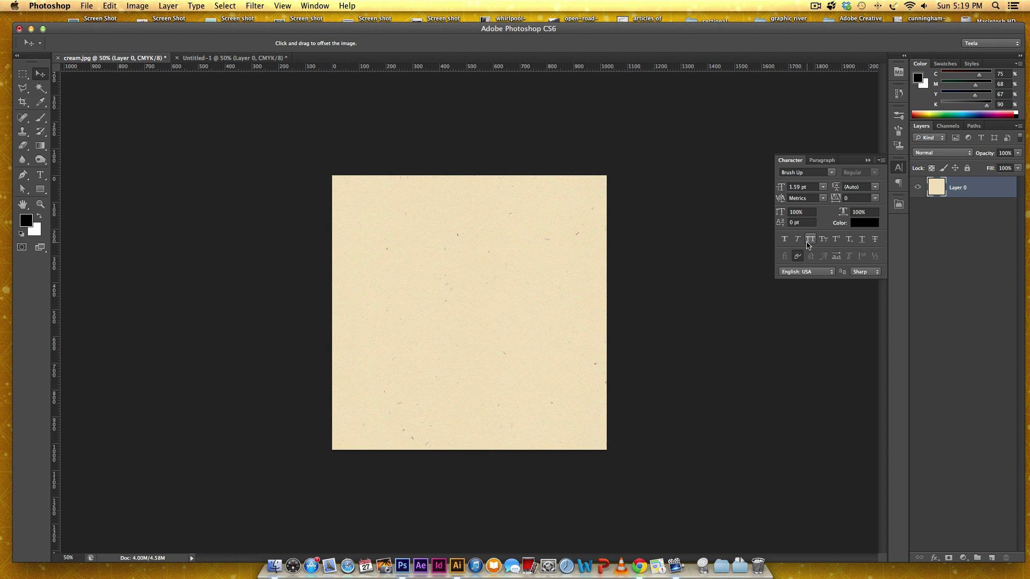
Define the seamless texture as a pattern named cream2.jpg
{"action": "left_click", "coordinate": [118, 6]}
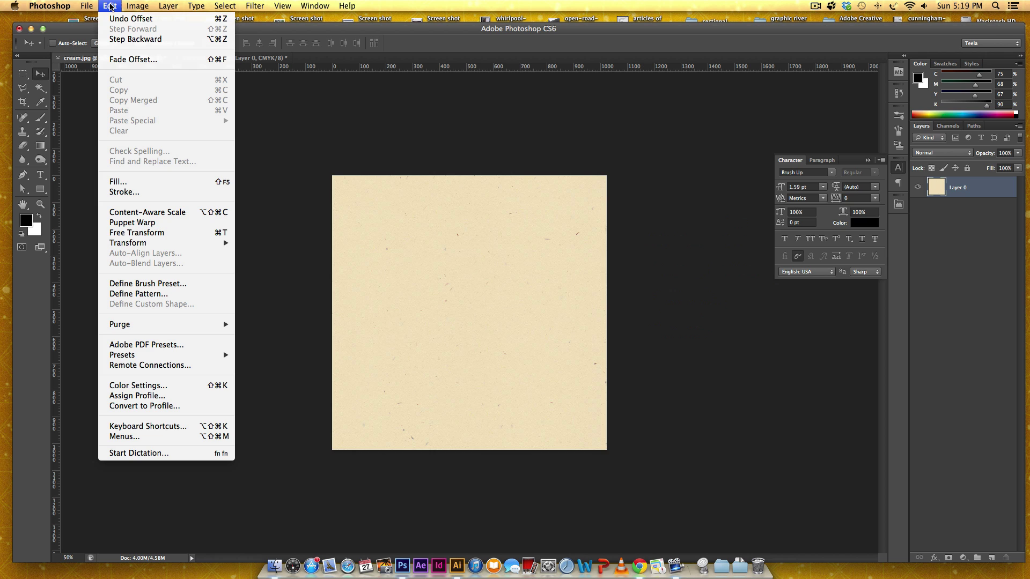
{"action": "left_click", "coordinate": [143, 294]}
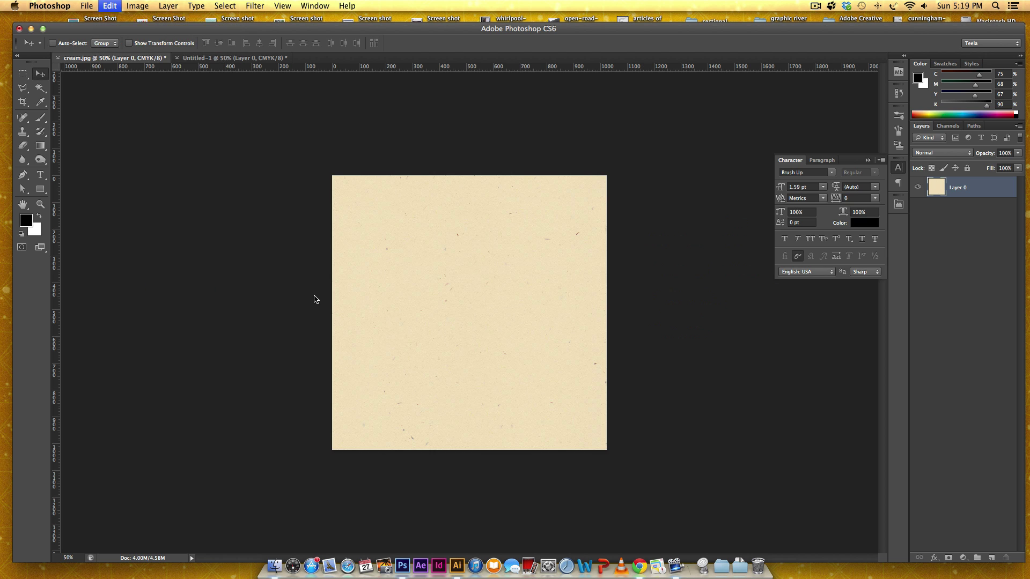
{"action": "left_click", "coordinate": [450, 271]}
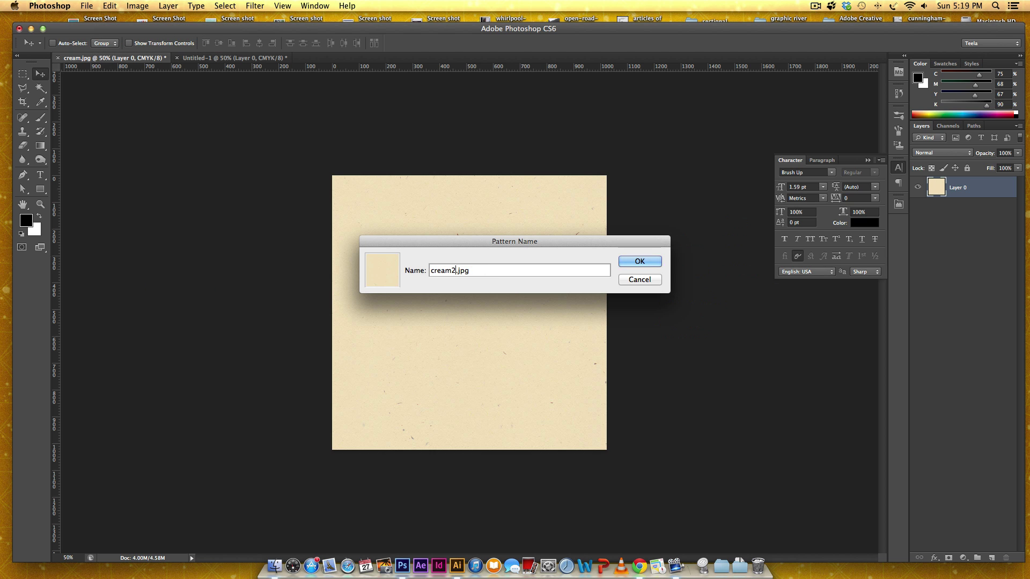
{"action": "key", "text": "Return"}
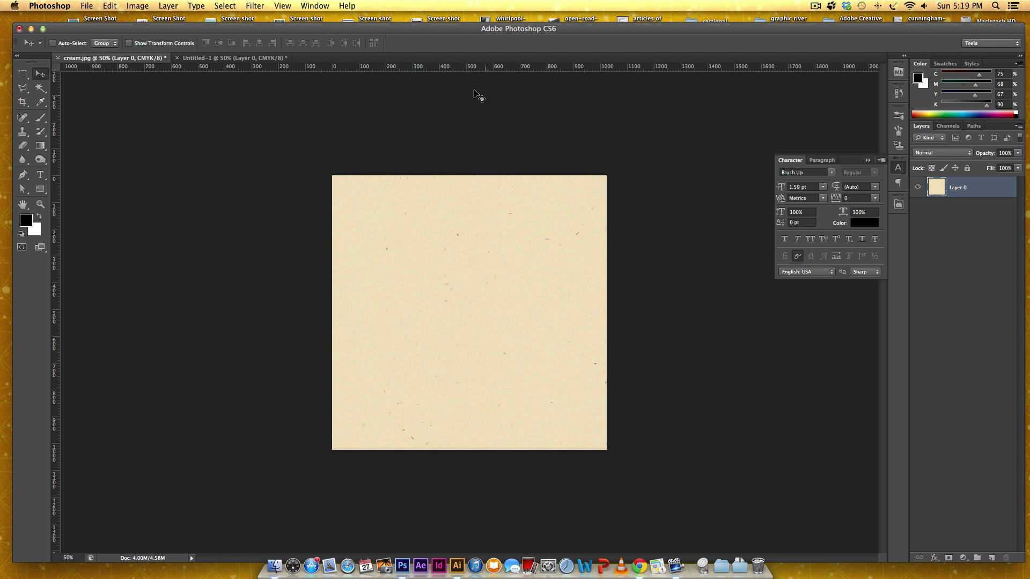
Give Untitled-1's Layer 0 a Pattern Overlay using the cream2 pattern at 49% scale
{"action": "left_click", "coordinate": [220, 58]}
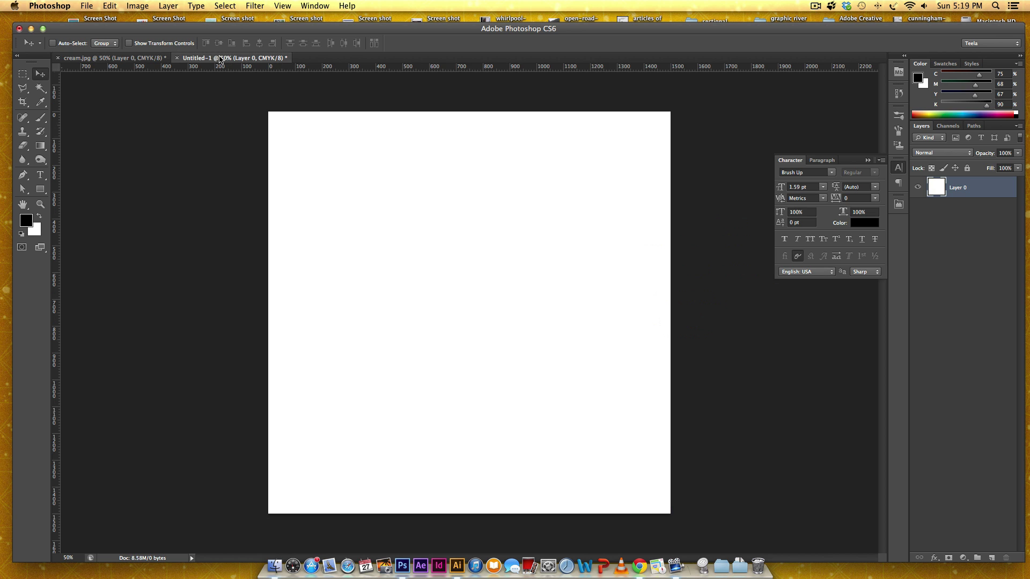
{"action": "key", "text": "h"}
{"action": "double_click", "coordinate": [992, 193]}
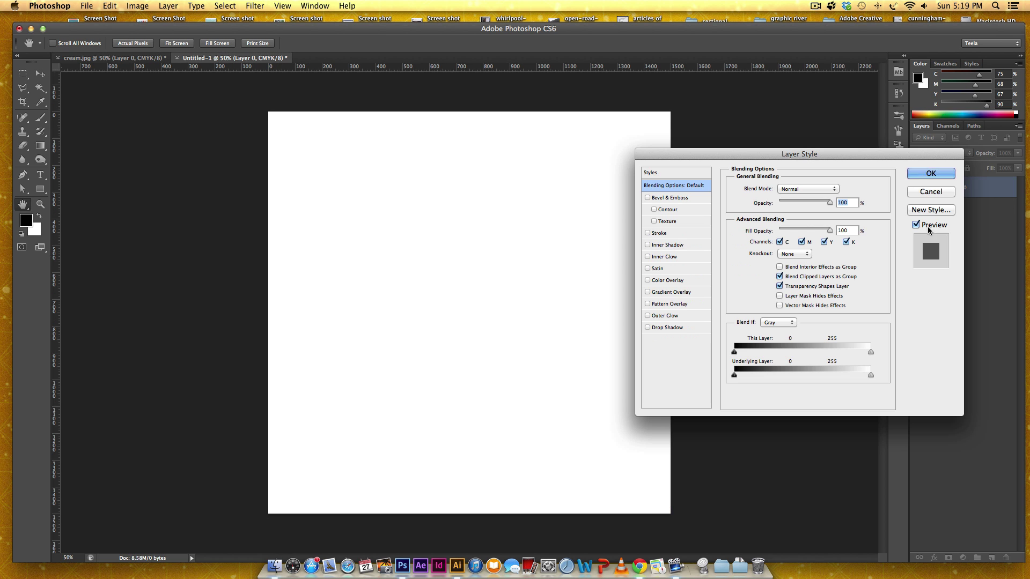
{"action": "left_click", "coordinate": [655, 304]}
{"action": "left_click", "coordinate": [772, 229]}
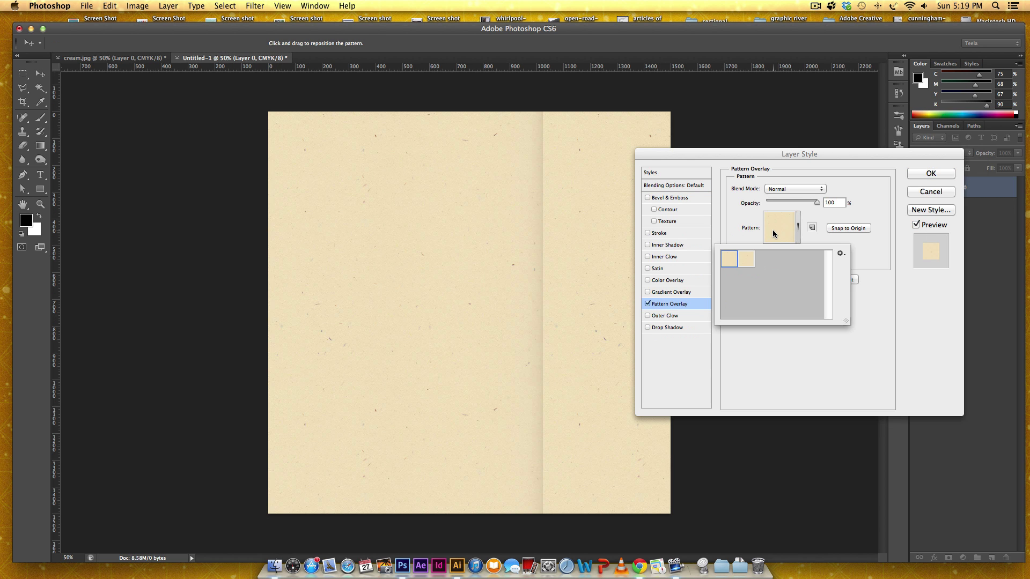
{"action": "left_click", "coordinate": [751, 262]}
{"action": "left_click", "coordinate": [871, 258]}
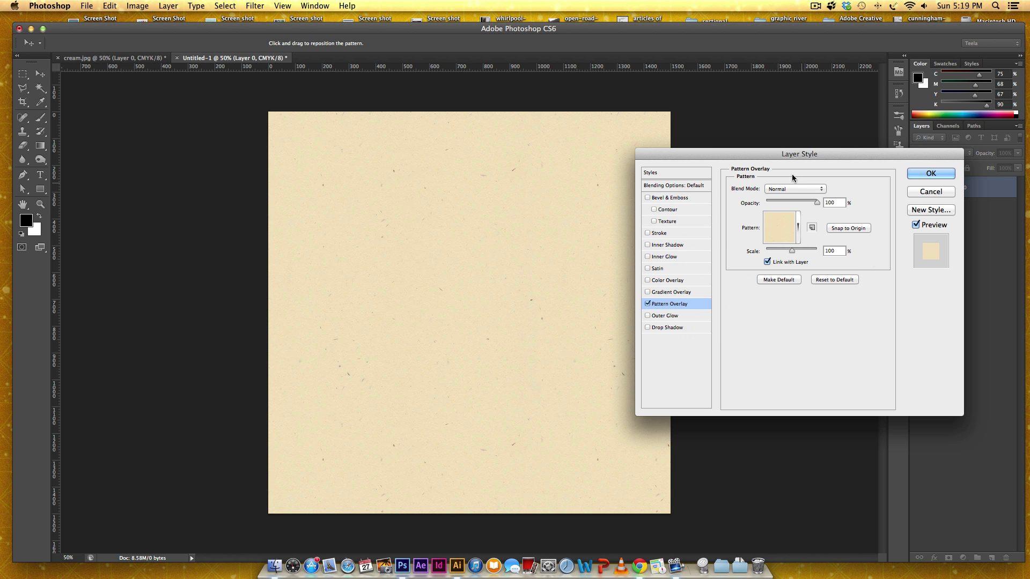
{"action": "left_click_drag", "start_coordinate": [760, 155], "coordinate": [829, 171]}
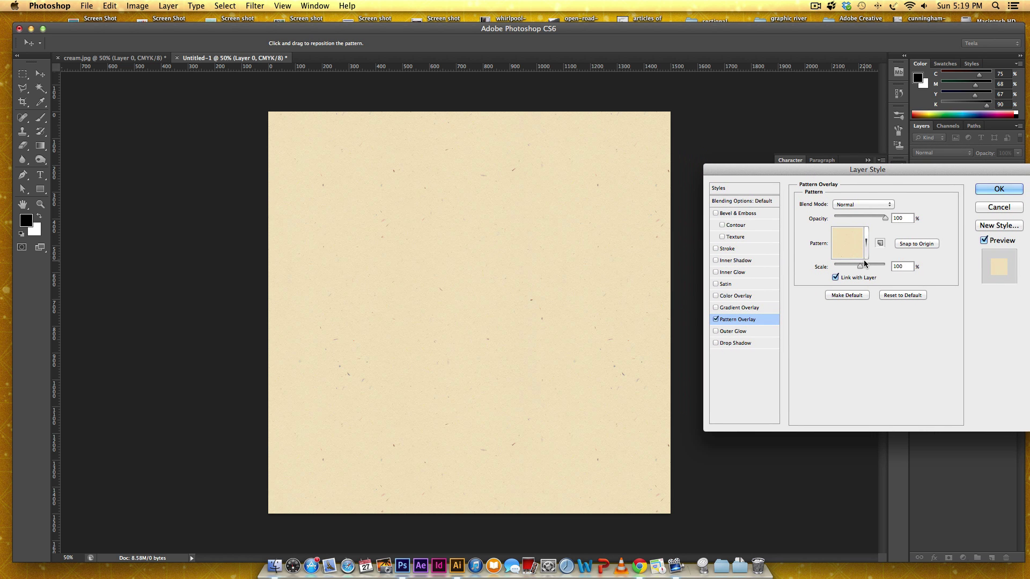
{"action": "mouse_move", "coordinate": [859, 265]}
{"action": "left_mouse_down"}
{"action": "mouse_move", "coordinate": [849, 266]}
{"action": "mouse_move", "coordinate": [871, 265]}
{"action": "mouse_move", "coordinate": [849, 275]}
{"action": "left_mouse_up"}
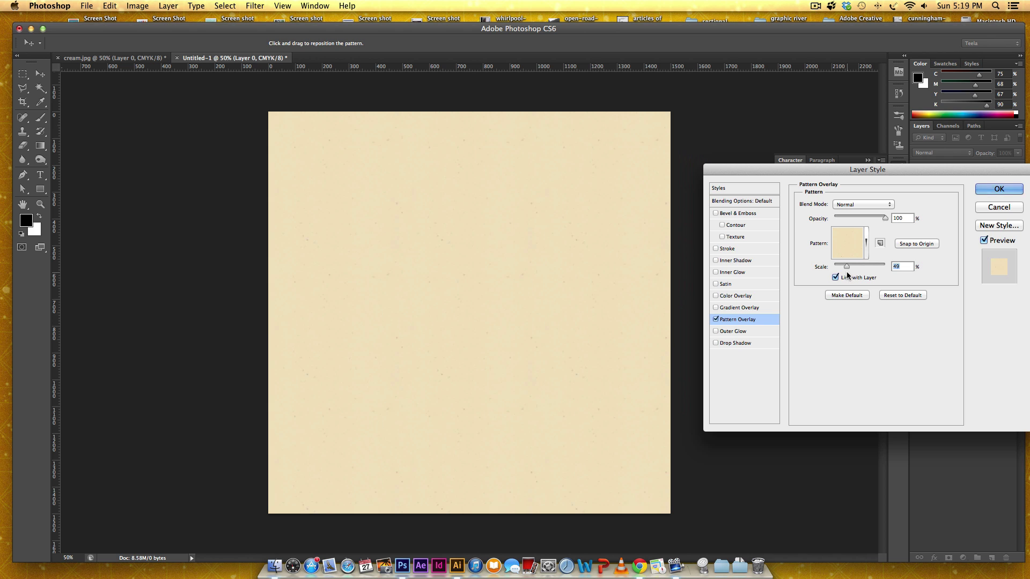